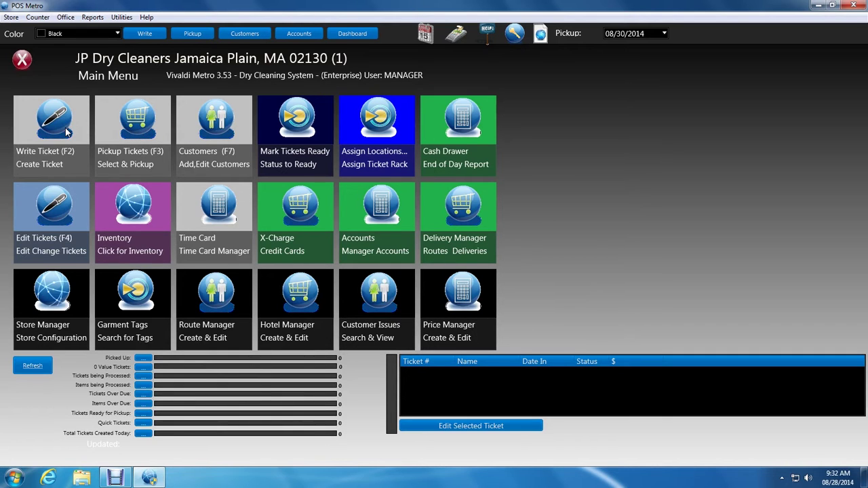
Start a blank customer record and enter the customer's full name and phone account number.
left_click(102, 118)
left_click(221, 114)
left_click(32, 119)
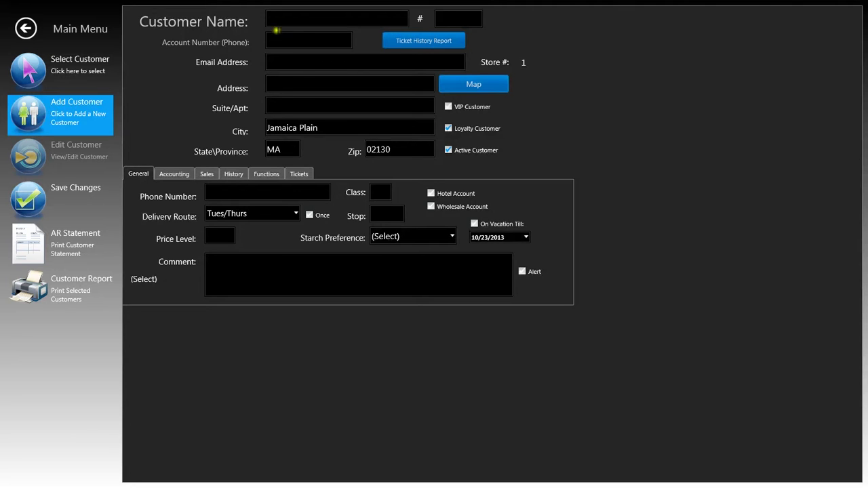
left_click(280, 26)
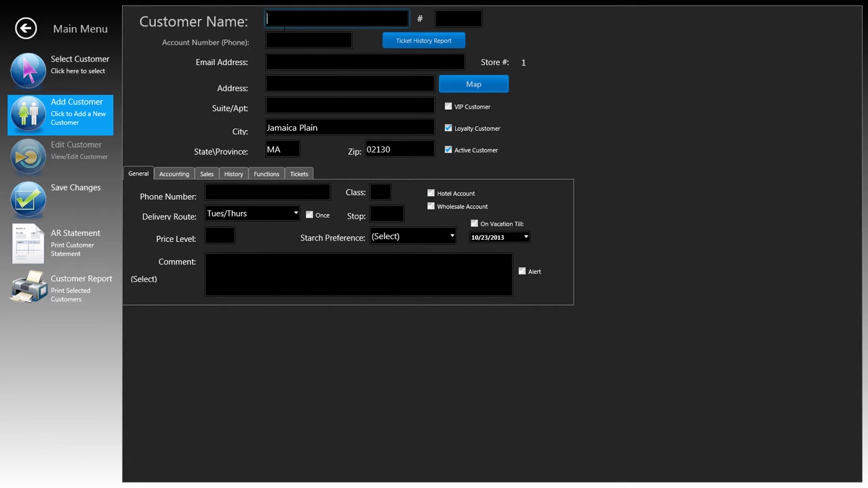
key("Tab")
key("Tab")
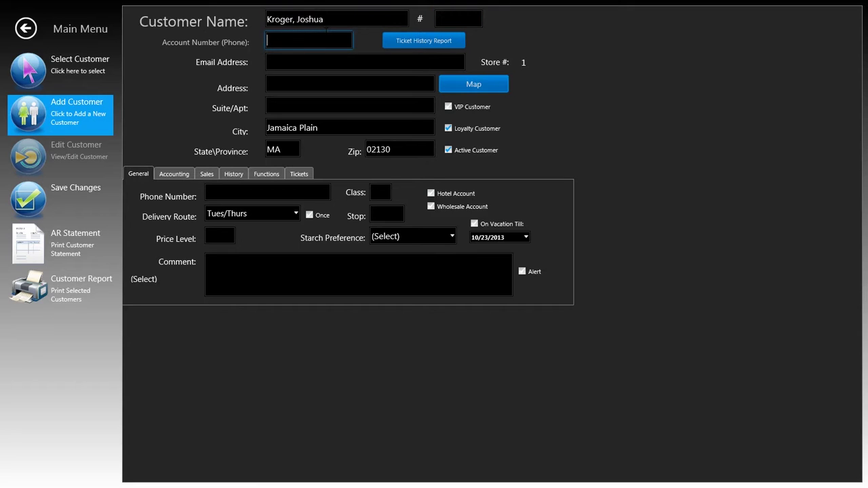
Fill in the customer's e-mail, street address, city and state.
left_click(312, 57)
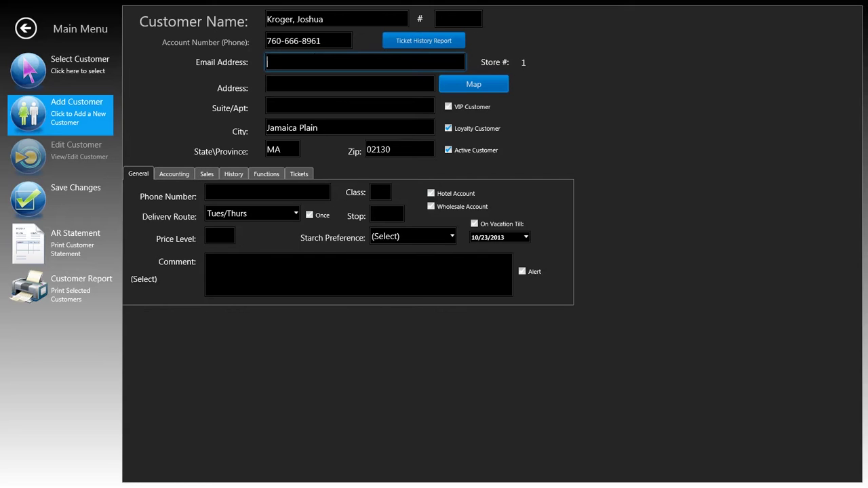
key("Tab")
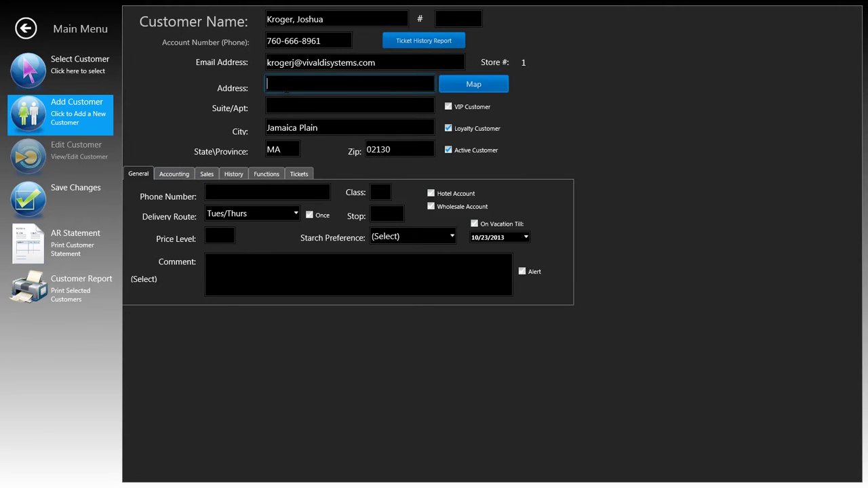
key("Tab")
key("Tab")
key("BackSpace")
key("BackSpace")
key("BackSpace")
key("BackSpace")
key("Tab")
key("Tab")
key("Tab")
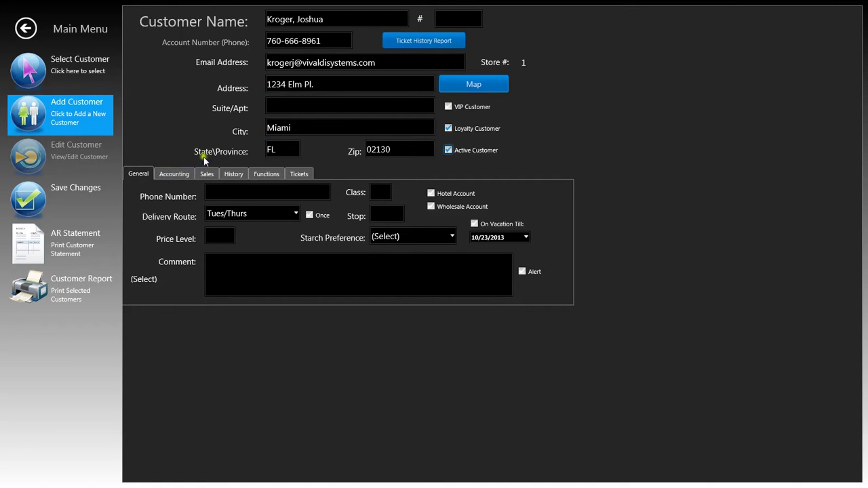
Make the customer an account customer, copying their address and phone into the billing fields.
left_click(180, 178)
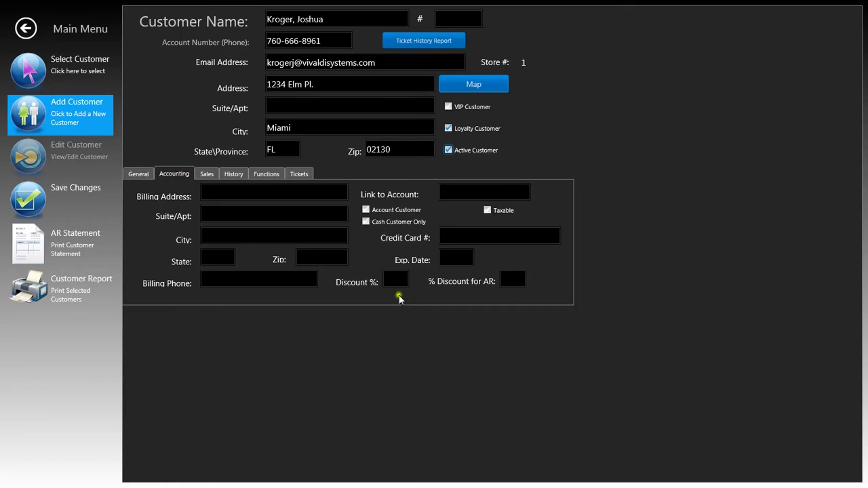
left_click(367, 211)
left_click(220, 196)
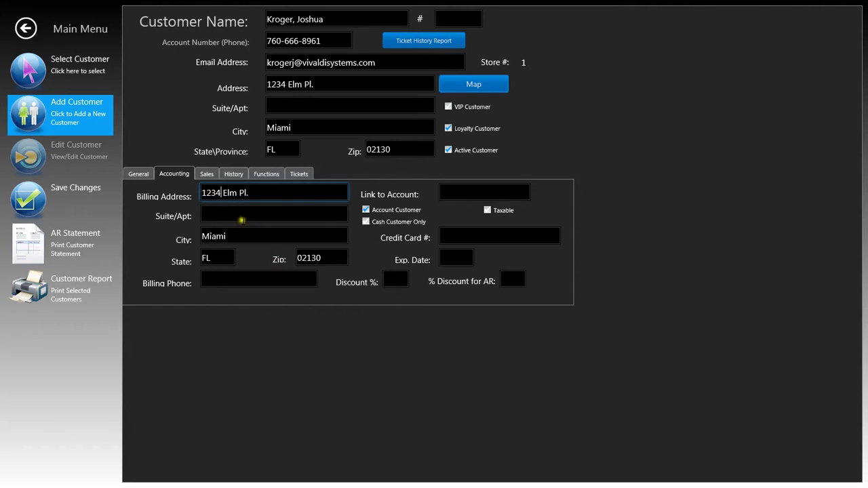
left_click(238, 280)
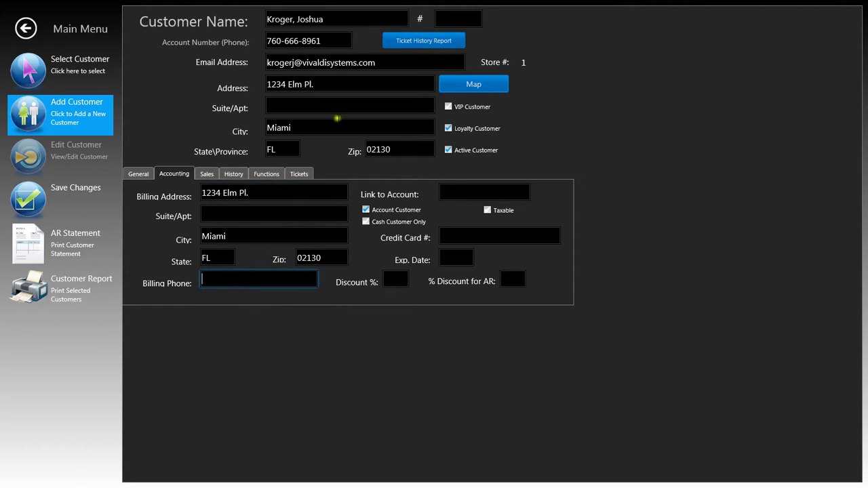
left_click(326, 43)
key("ctrl+c")
left_click(232, 283)
key("ctrl+v")
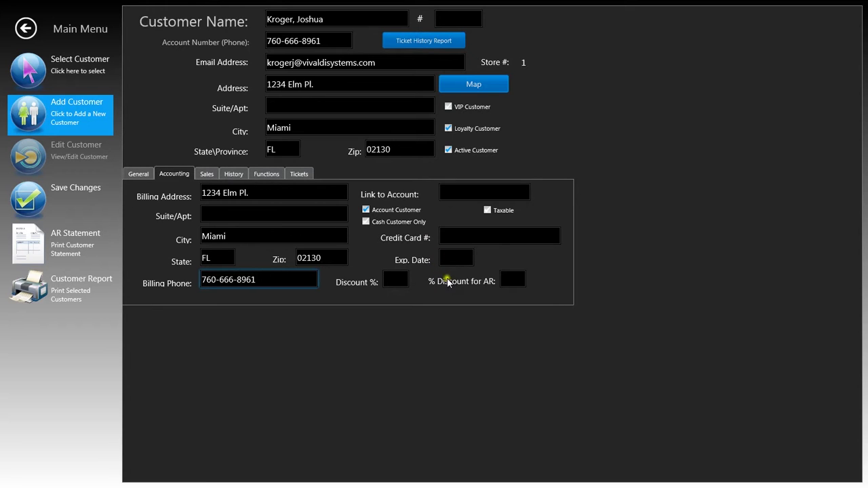
Save the customer record, confirm, and go back to the main menu.
left_click(42, 211)
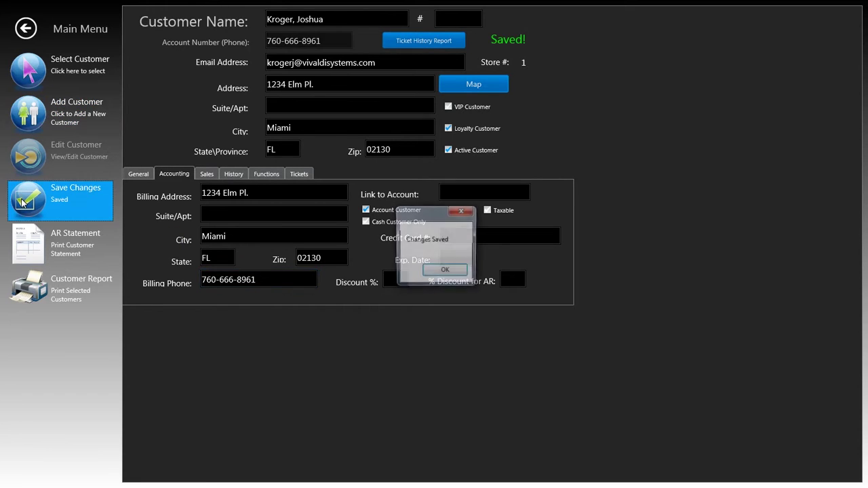
left_click(450, 270)
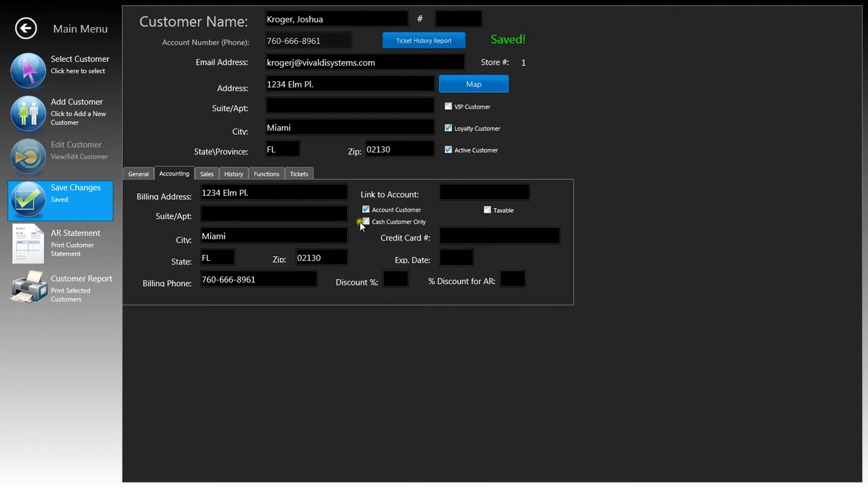
left_click(25, 28)
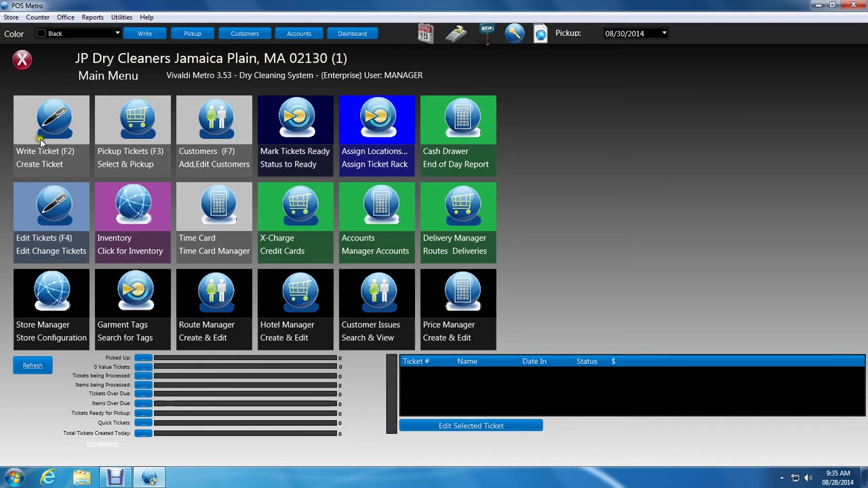
Search for the new customer by first name and start a ticket for them.
left_click(111, 160)
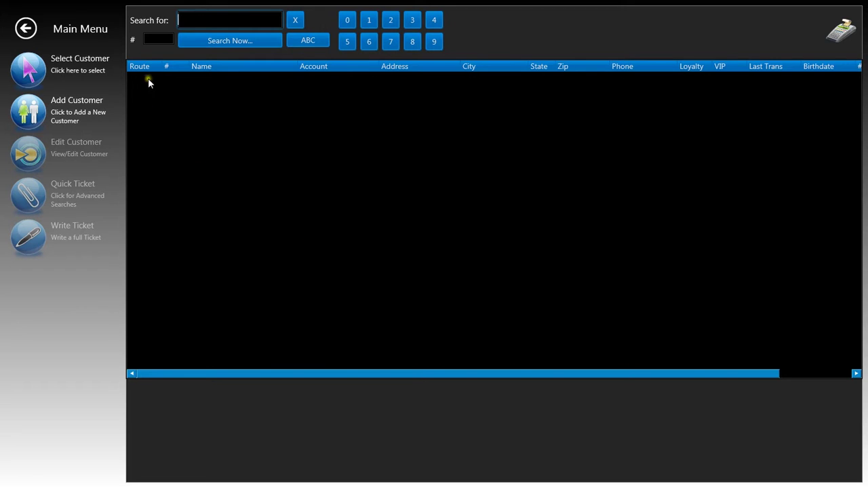
type("joshua")
key("Return")
double_click(208, 85)
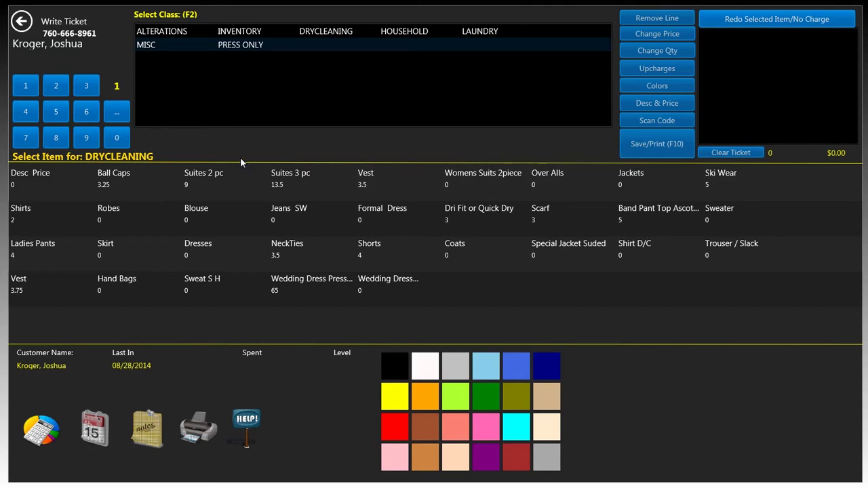
Add two silk blouses and one scarf to the ticket, totalling $11.00, and save it.
left_click(57, 86)
left_click(179, 226)
left_click(208, 183)
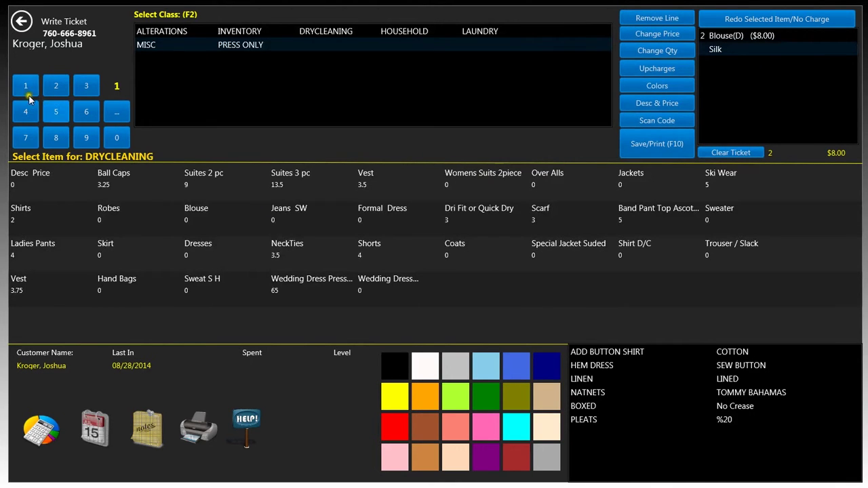
left_click(559, 217)
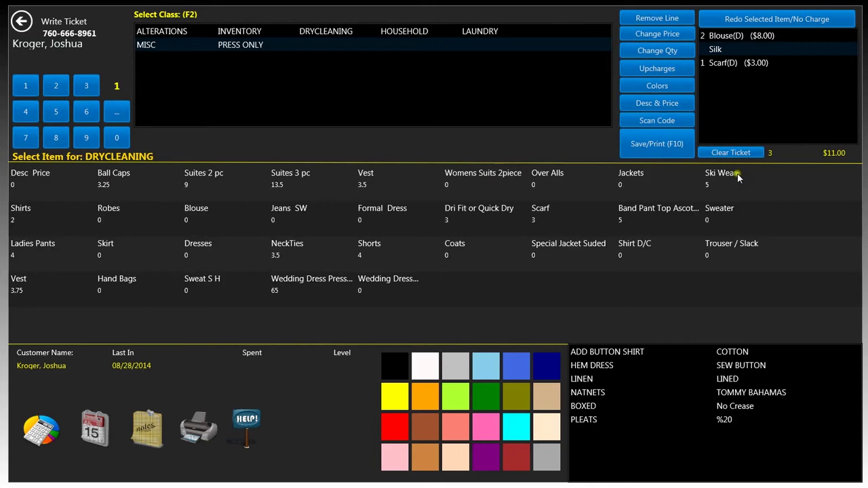
left_click(648, 154)
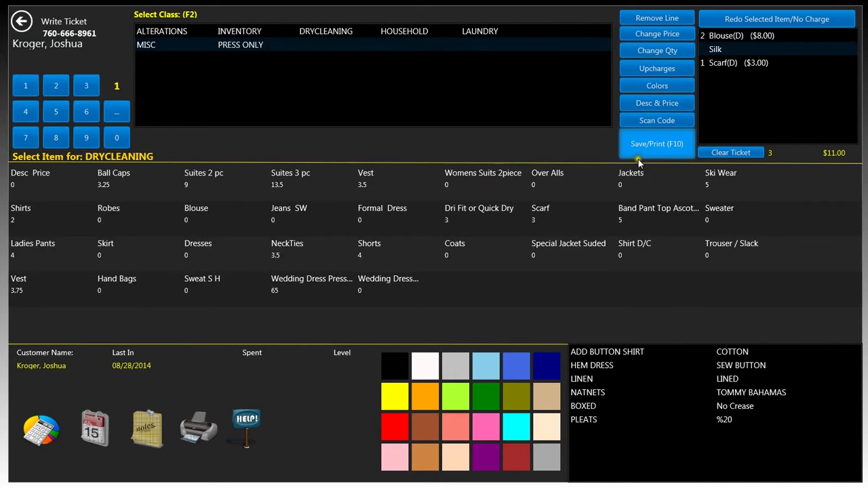
Pick August 31 as the pickup date, Save & Close without printing, and return to the main menu.
left_click_drag(613, 135, 595, 148)
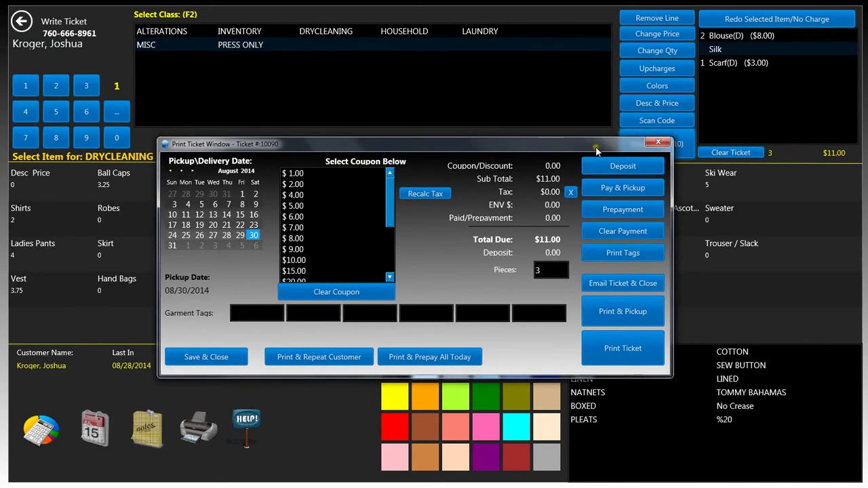
left_click(176, 248)
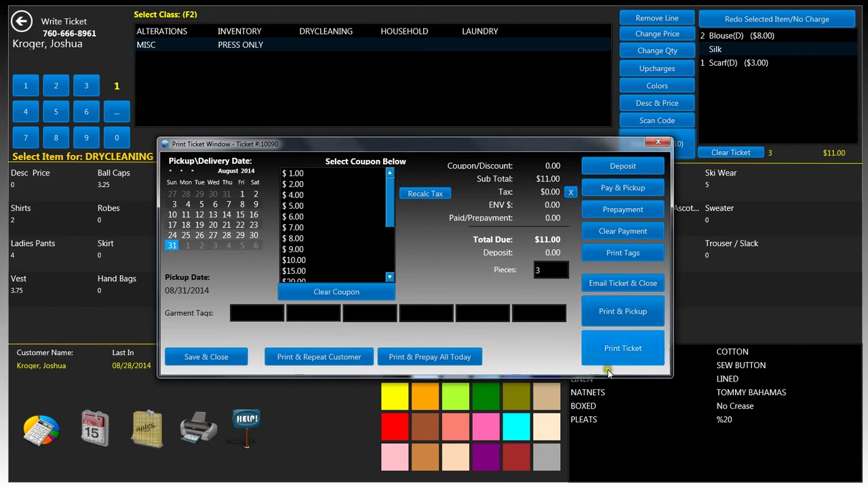
left_click_drag(595, 143, 580, 127)
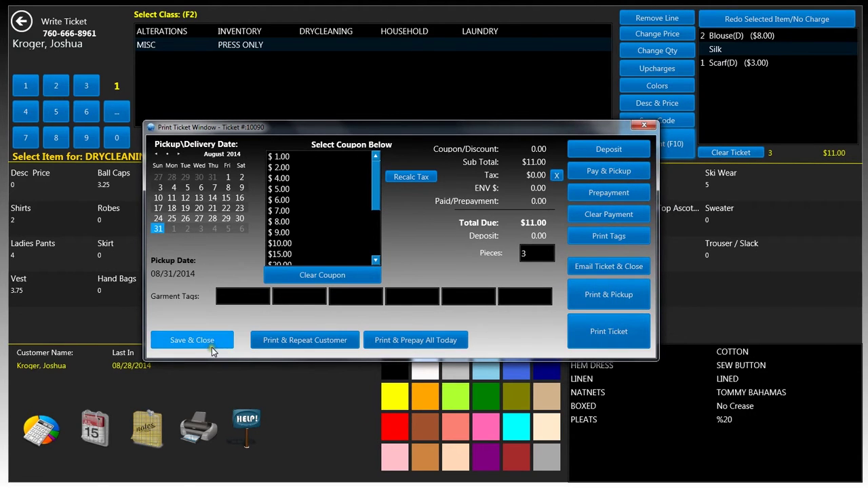
left_click(192, 341)
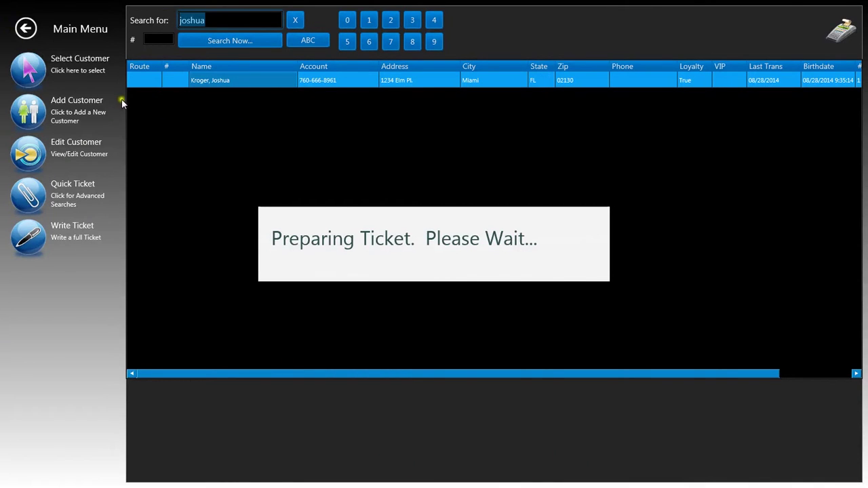
left_click(26, 30)
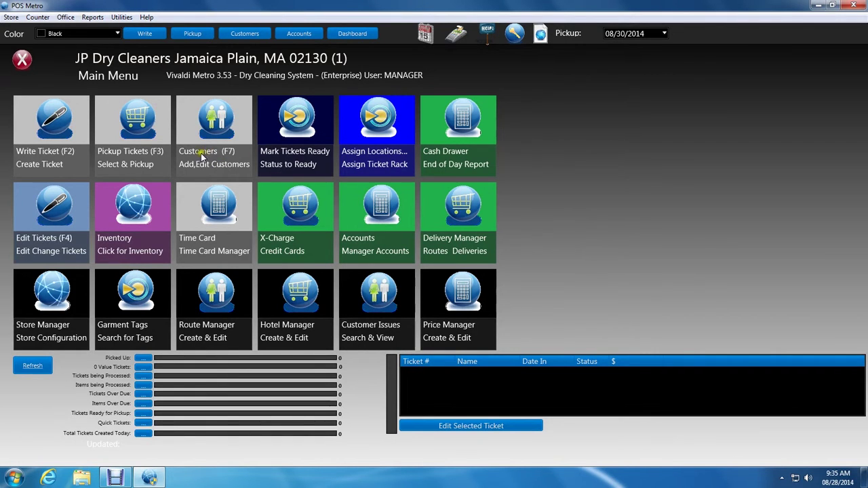
Select the customer's open ticket for pickup and cash it out, showing the $11.00 due.
left_click(151, 135)
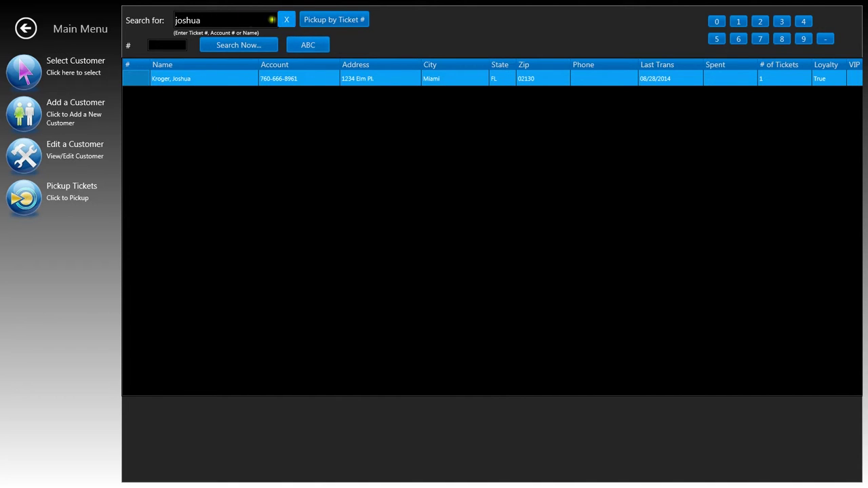
double_click(180, 79)
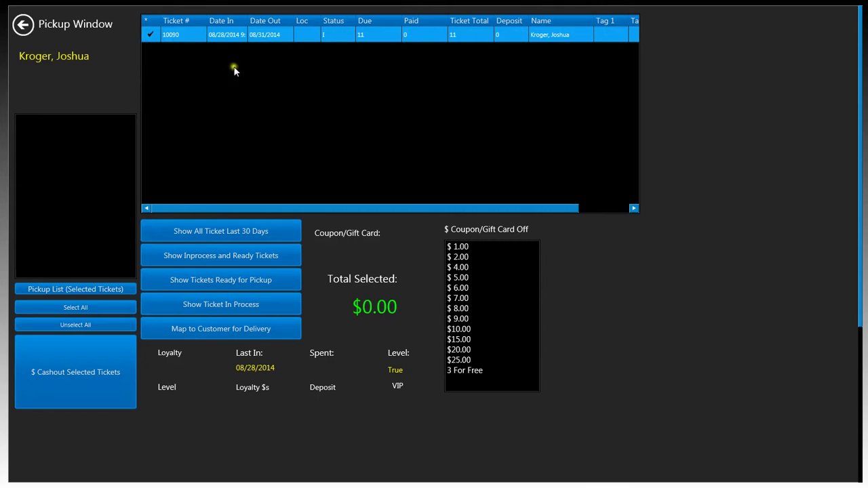
left_click(177, 37)
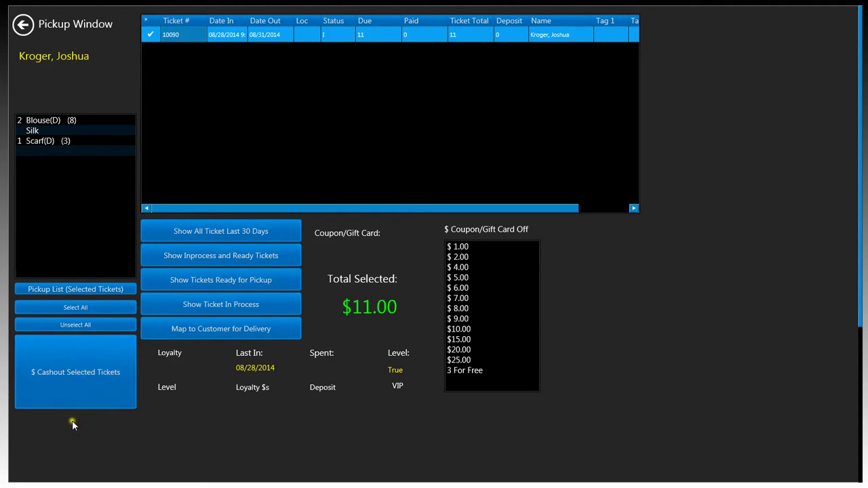
left_click(77, 385)
left_click_drag(422, 158, 372, 136)
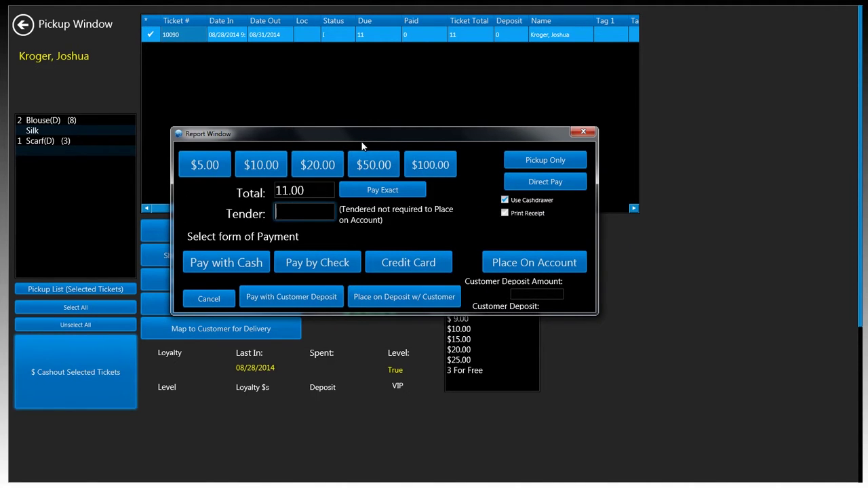
Place the $11.00 ticket total on the customer's account and acknowledge the confirmation.
left_click_drag(360, 136, 359, 141)
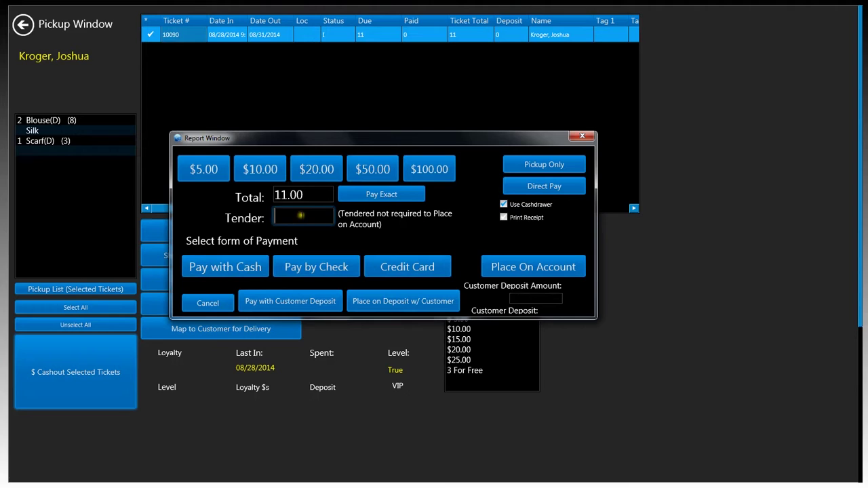
left_click(300, 216)
left_click(296, 216)
left_click(282, 211)
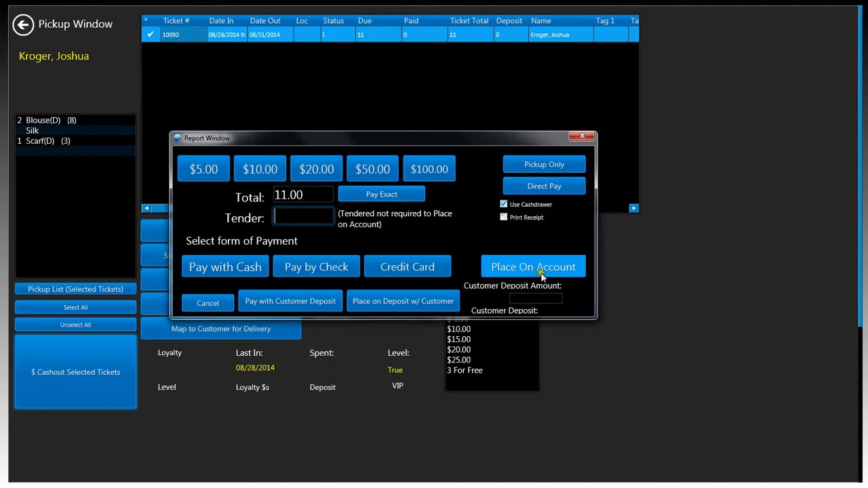
left_click(513, 265)
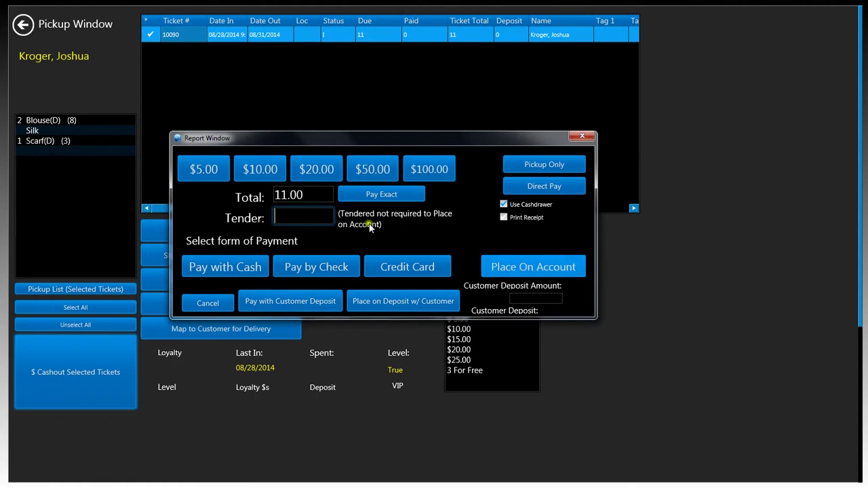
left_click(535, 268)
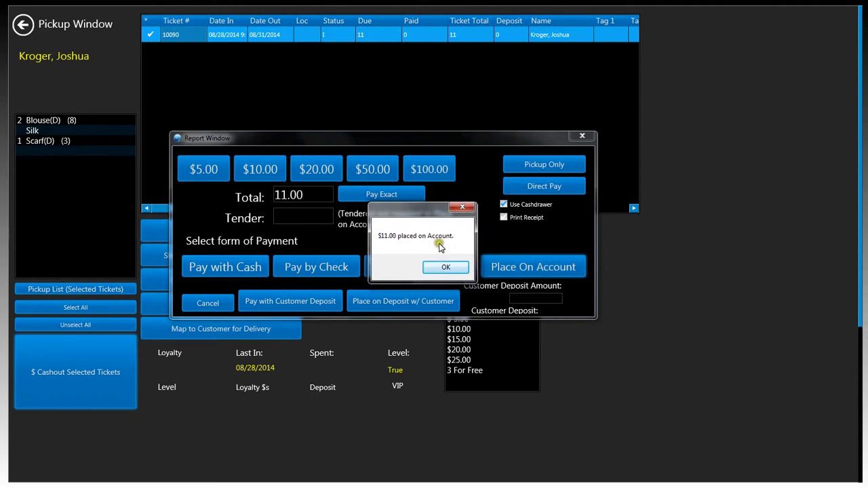
left_click(449, 268)
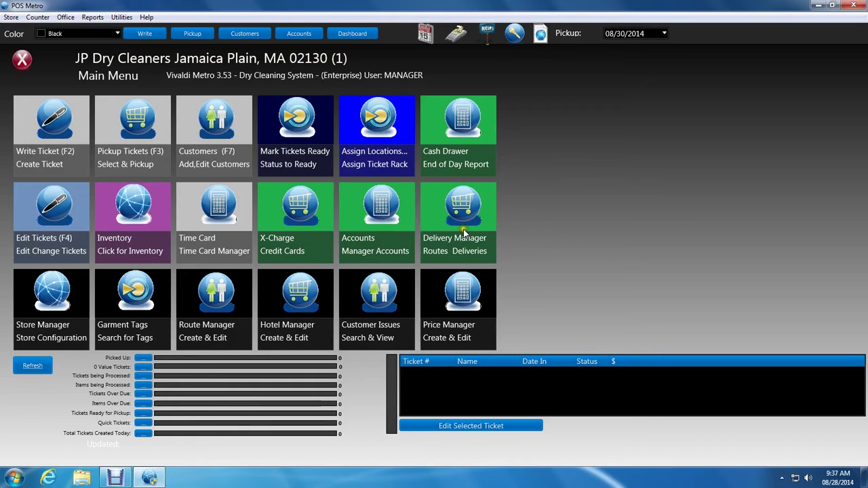
Search Accounts for the customer by name and open their account, showing the $11 charge and -11 balance.
left_click(385, 198)
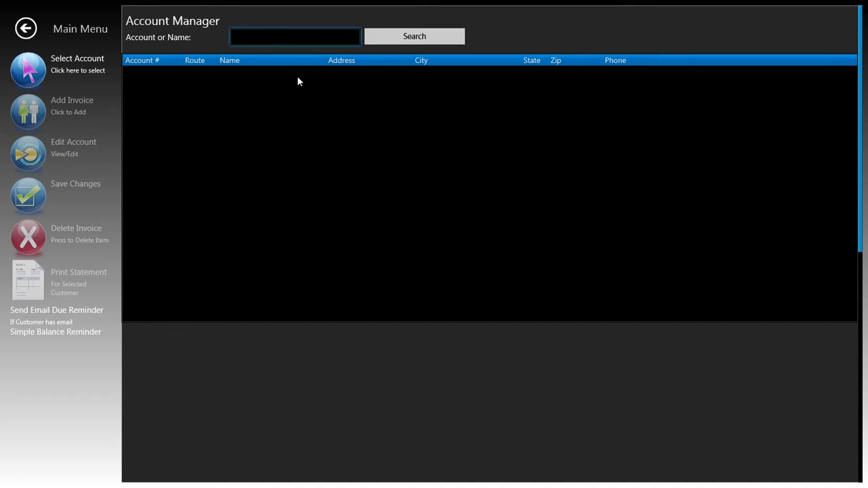
left_click(274, 84)
left_click(277, 88)
left_click(228, 84)
type("joshua")
key("Return")
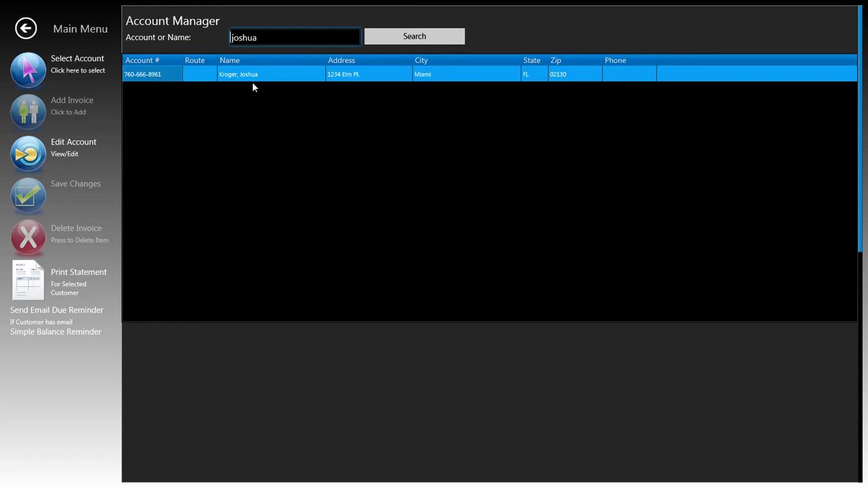
left_click(201, 187)
left_click(245, 74)
left_click(215, 218)
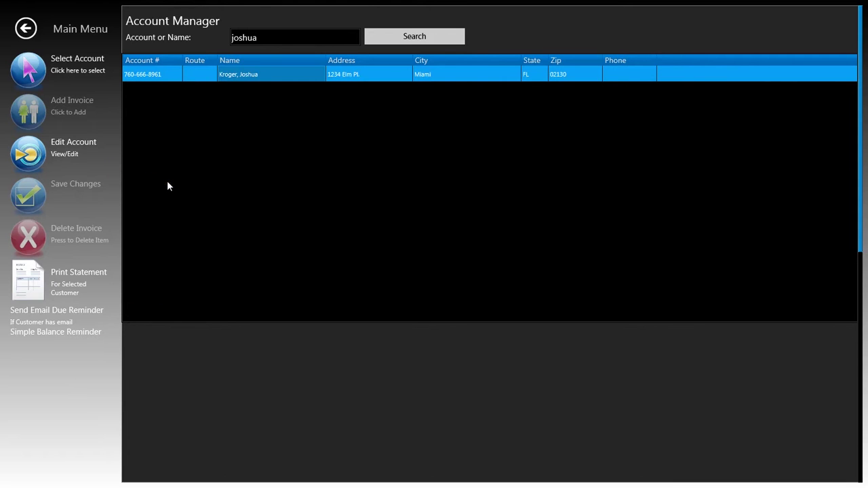
left_click(29, 160)
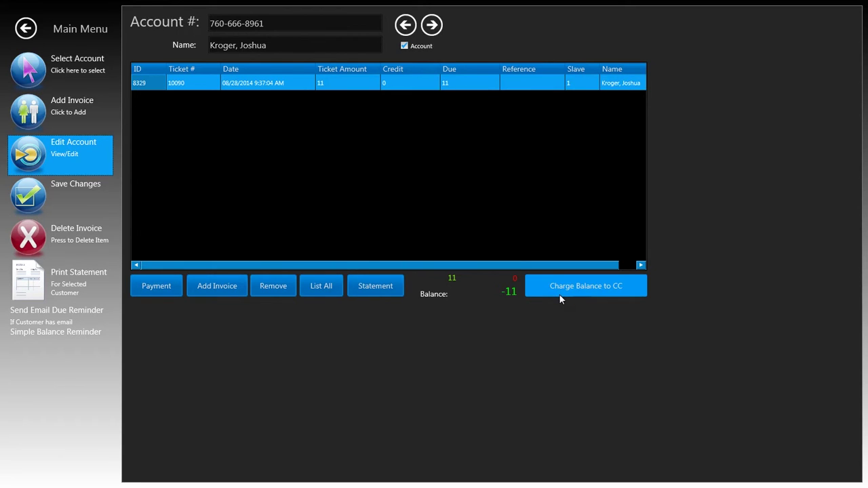
Pay $10.00 by check on the account, leaving a balance of -1.
left_click(503, 310)
left_click(163, 287)
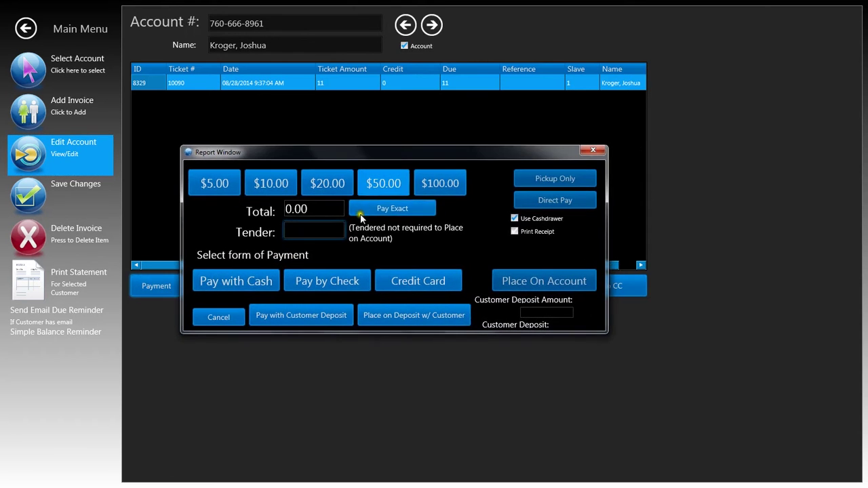
type("10.00")
left_click(344, 296)
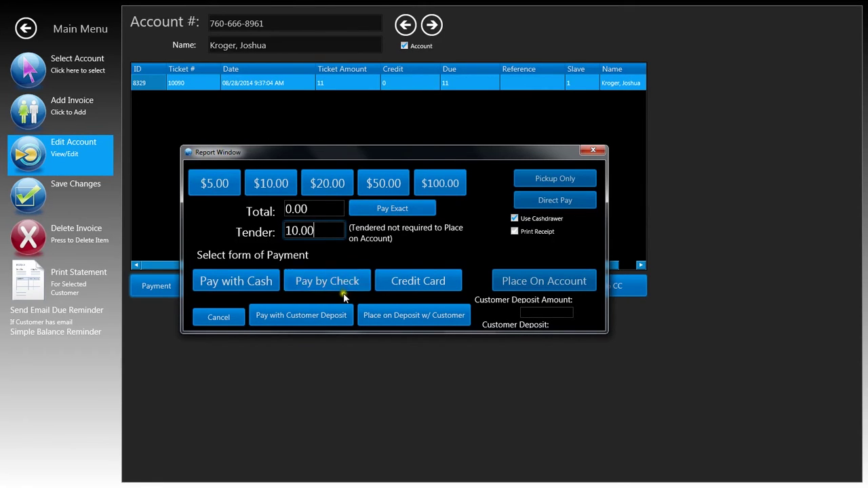
left_click(328, 284)
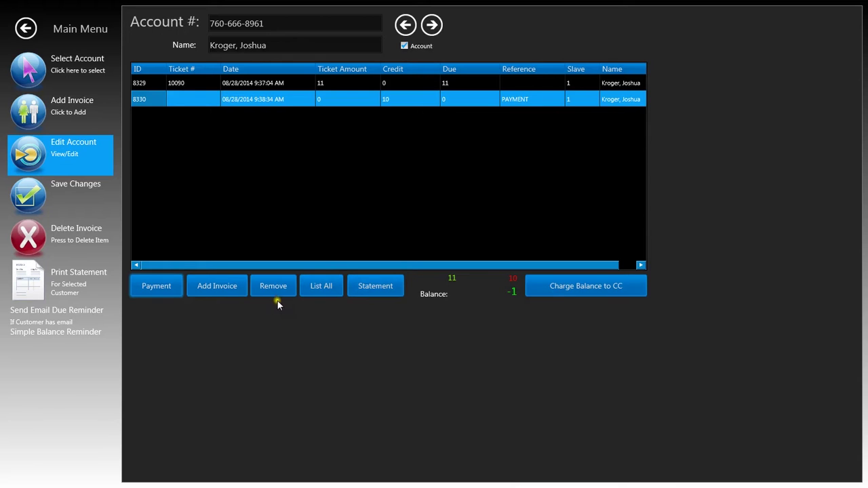
Post a $30.00 invoice to the account, bringing the balance to -31.
left_click(234, 293)
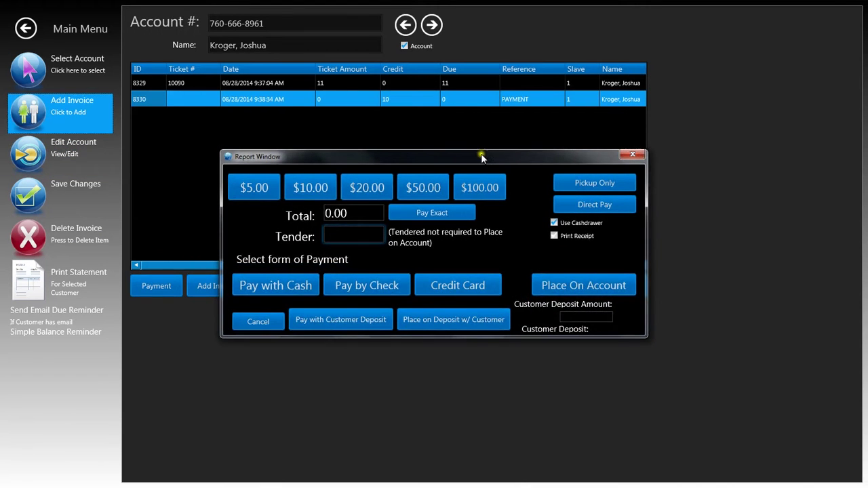
left_click_drag(482, 157, 453, 160)
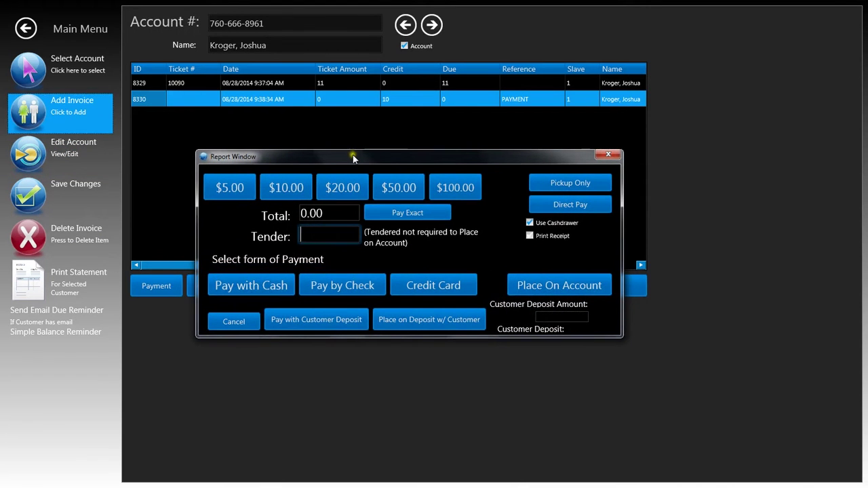
left_click_drag(353, 155, 350, 145)
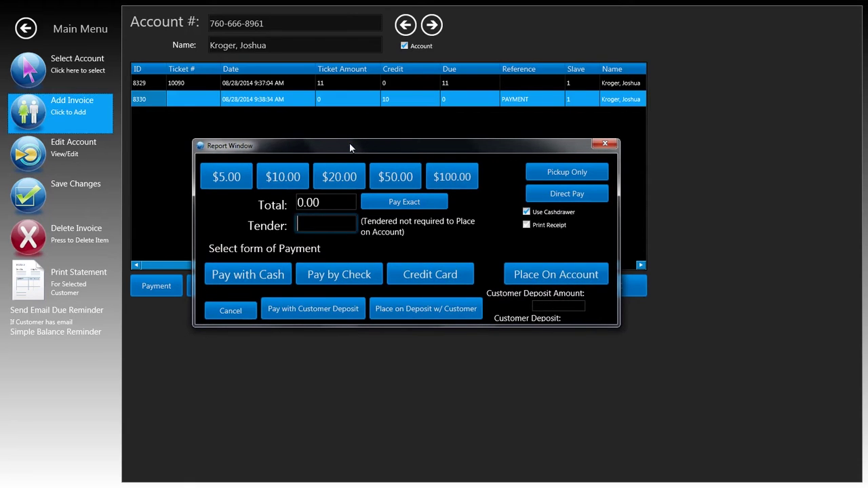
type("30.00")
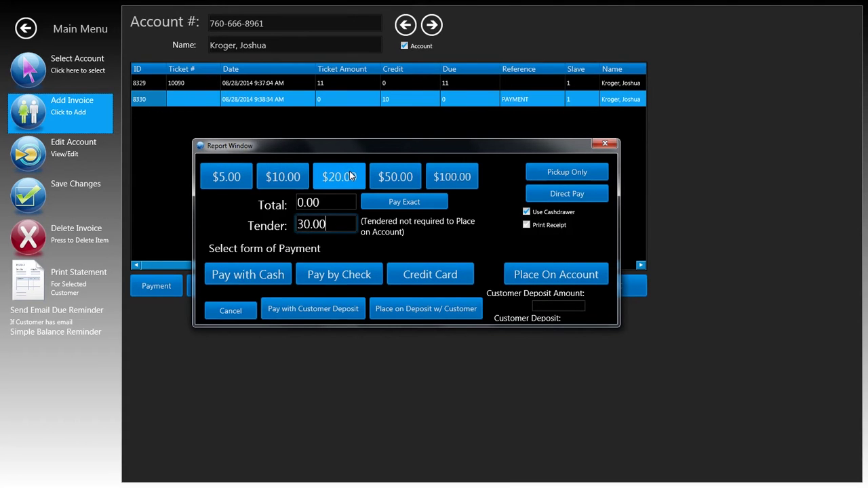
left_click_drag(364, 145, 349, 136)
left_click(335, 263)
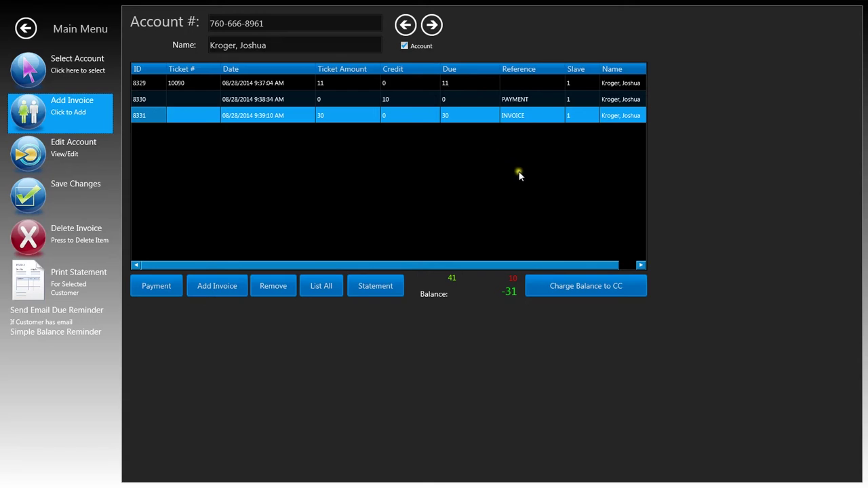
left_click(519, 120)
Change the invoice reference from INVOICE to 'Opening Balance' and save the account changes.
key("BackSpace")
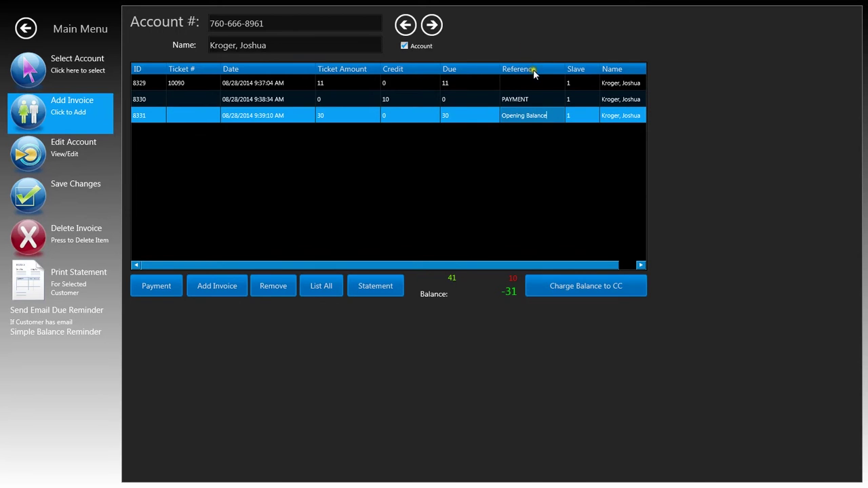
left_click(31, 195)
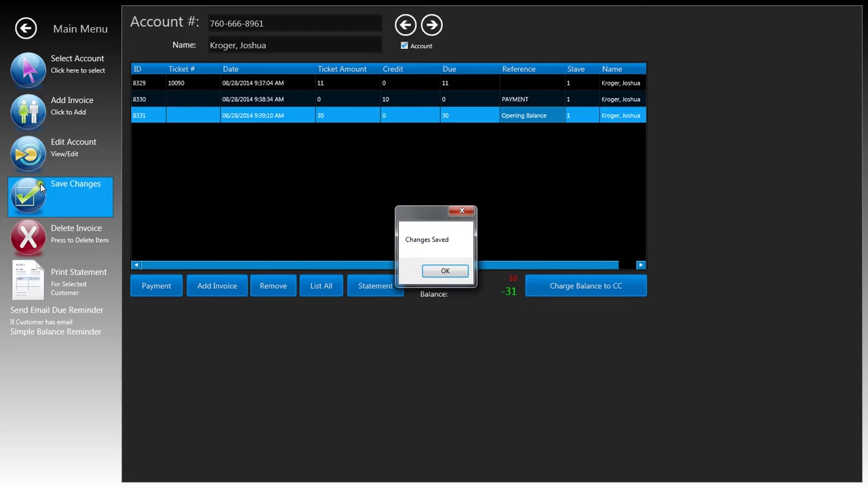
left_click(446, 269)
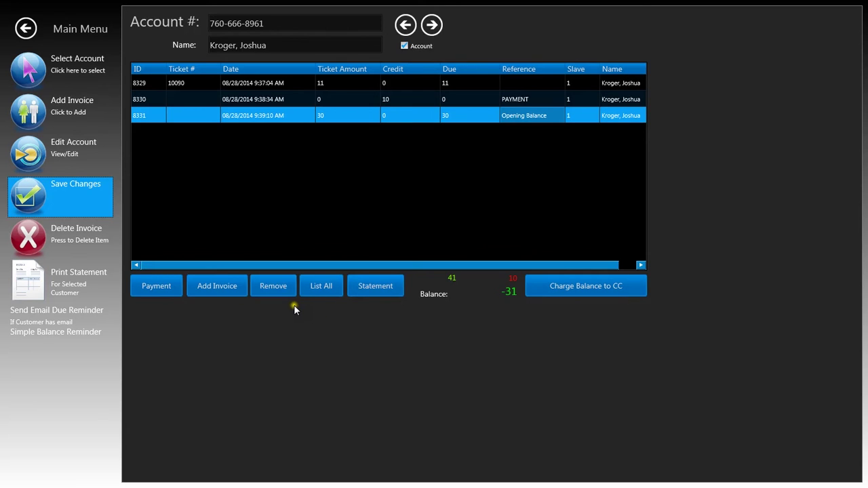
Delete the $30 Opening Balance row 8331 and save the account, leaving a -1 balance.
left_click(241, 122)
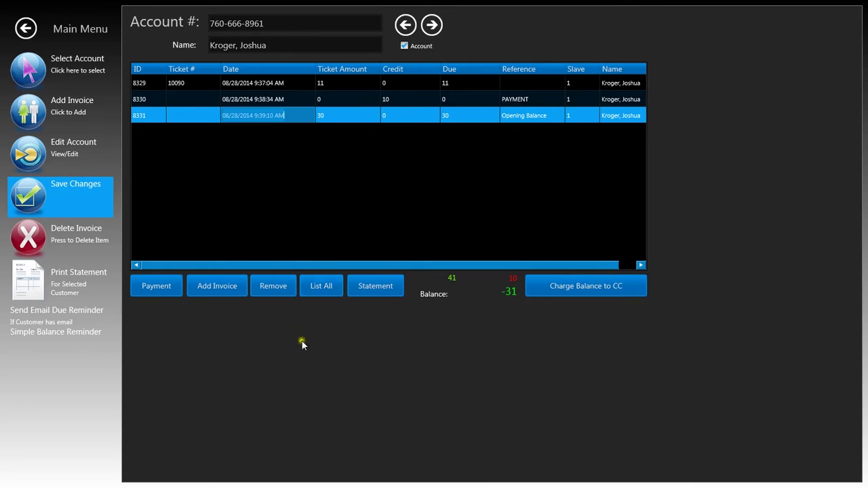
left_click(280, 290)
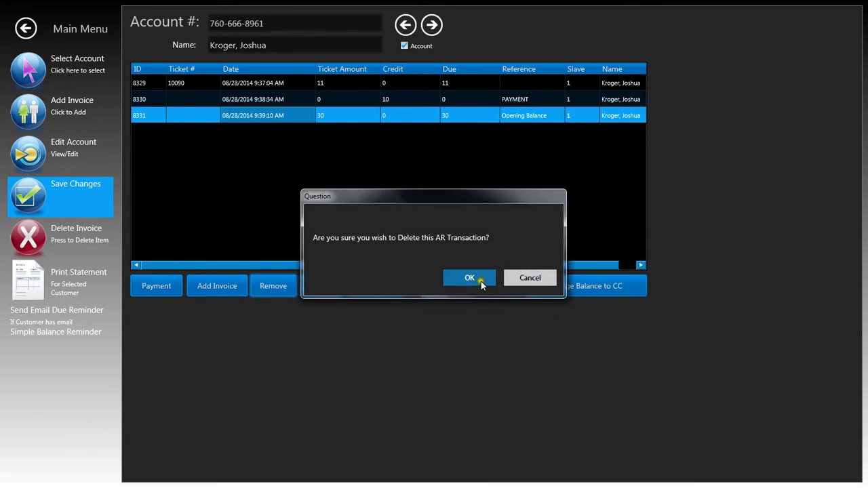
left_click(469, 278)
left_click(20, 202)
left_click(451, 271)
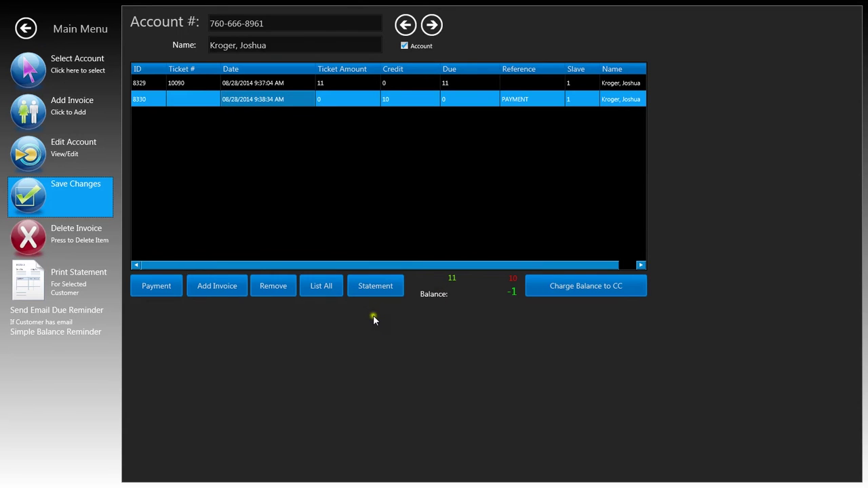
Generate the account statement and enlarge its Report Viewer window to show everything.
left_click(382, 293)
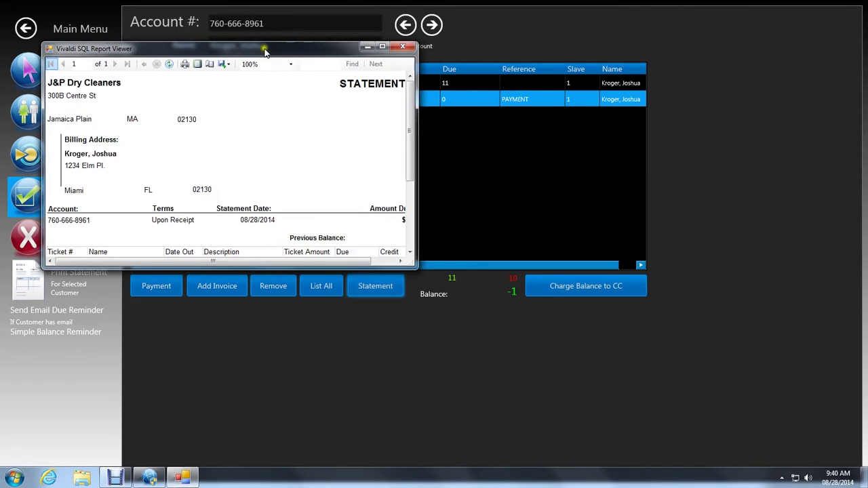
left_click_drag(265, 49, 304, 47)
left_click_drag(456, 266, 559, 446)
left_click_drag(326, 48, 401, 44)
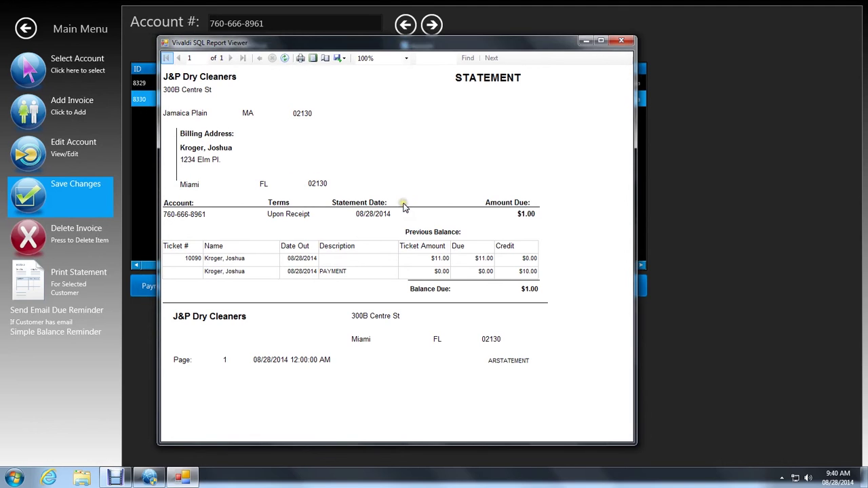
left_click_drag(388, 42, 406, 38)
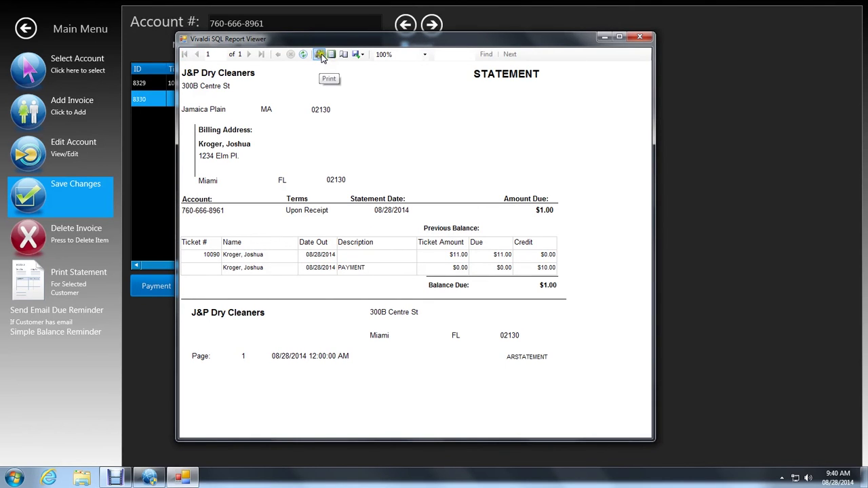
Export the statement as PDF over the existing ARSTATEMENT file on the Desktop, then open it.
left_click(358, 54)
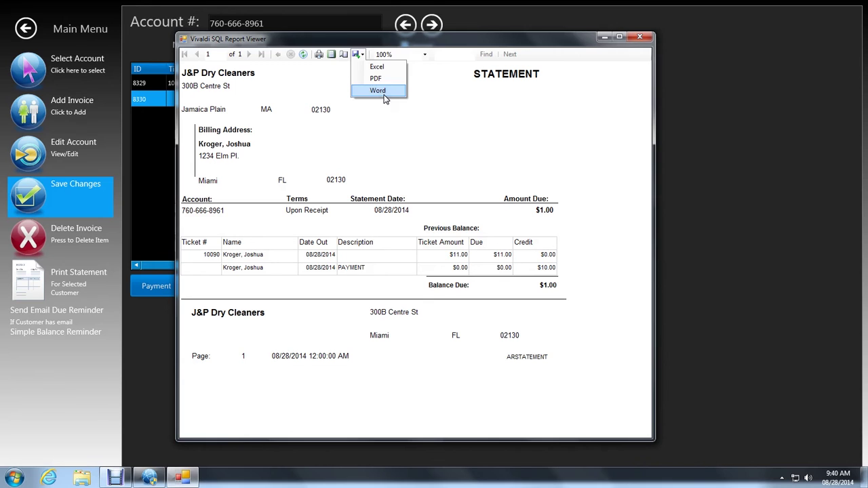
left_click(388, 80)
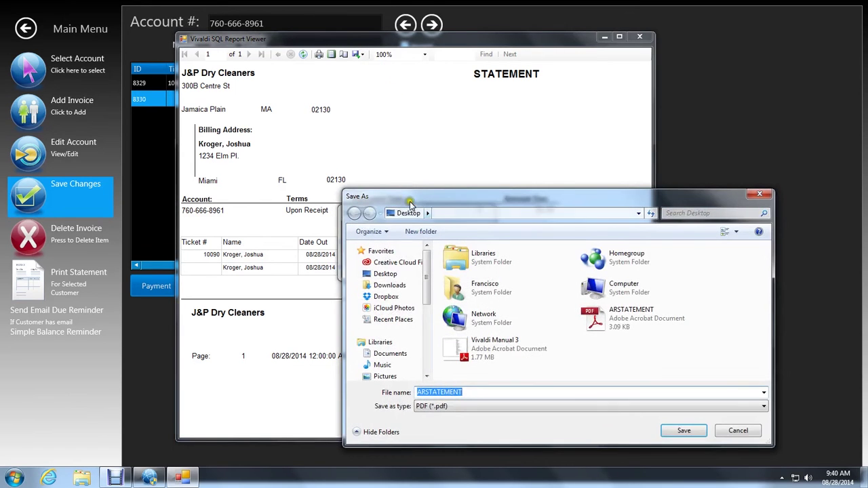
left_click_drag(411, 191, 260, 152)
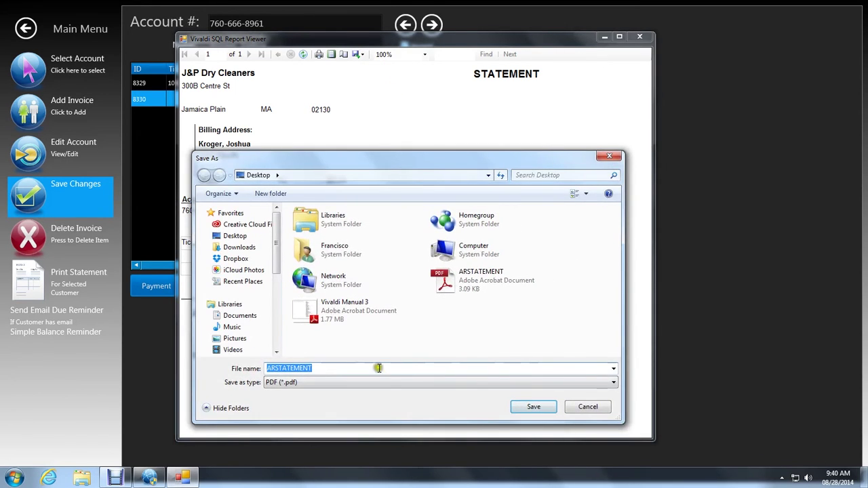
left_click_drag(456, 161, 428, 154)
left_click(466, 274)
left_click(504, 400)
left_click(468, 242)
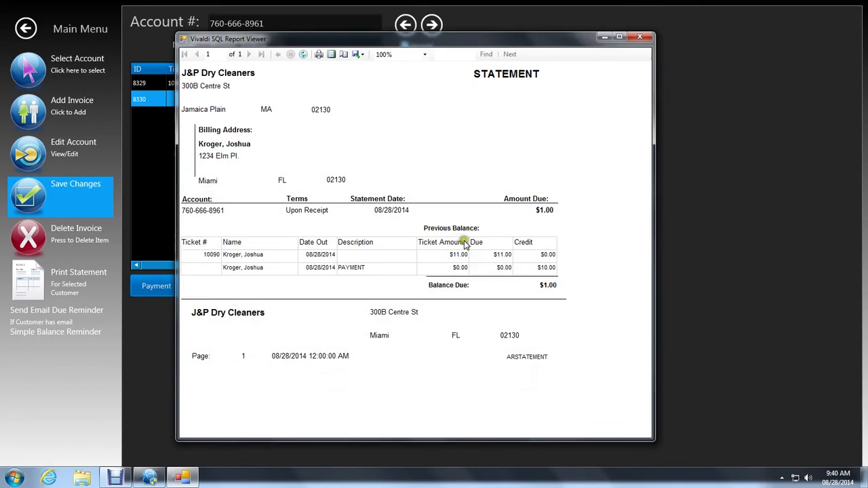
left_click(864, 478)
double_click(19, 386)
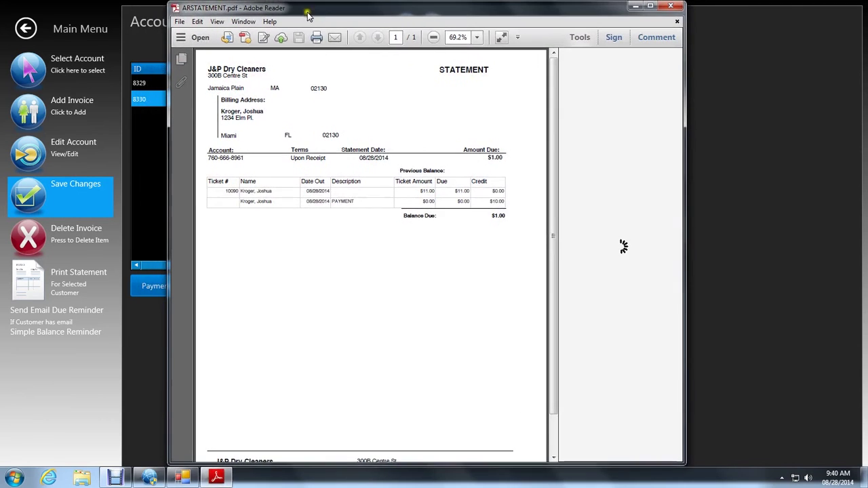
Review ARSTATEMENT.pdf showing $1.00 due, close Adobe Reader and restore the Report Viewer.
mouse_move(554, 65)
left_mouse_down()
mouse_move(548, 126)
mouse_move(552, 49)
left_mouse_up()
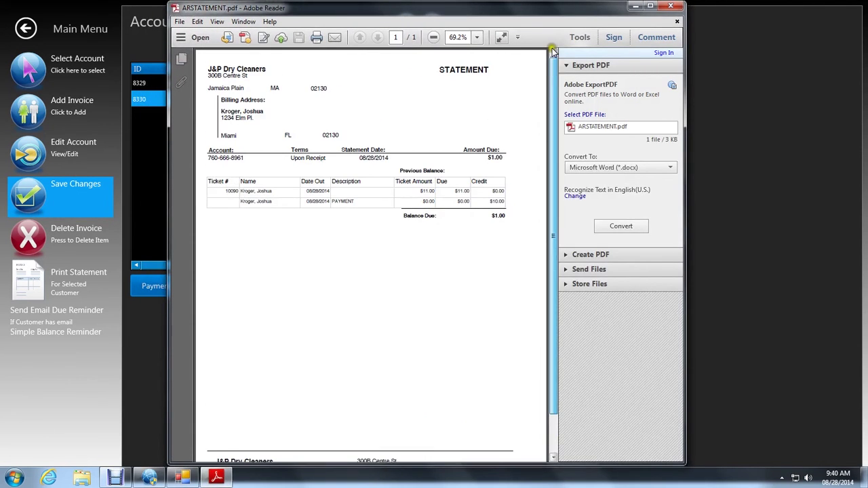
left_click(671, 7)
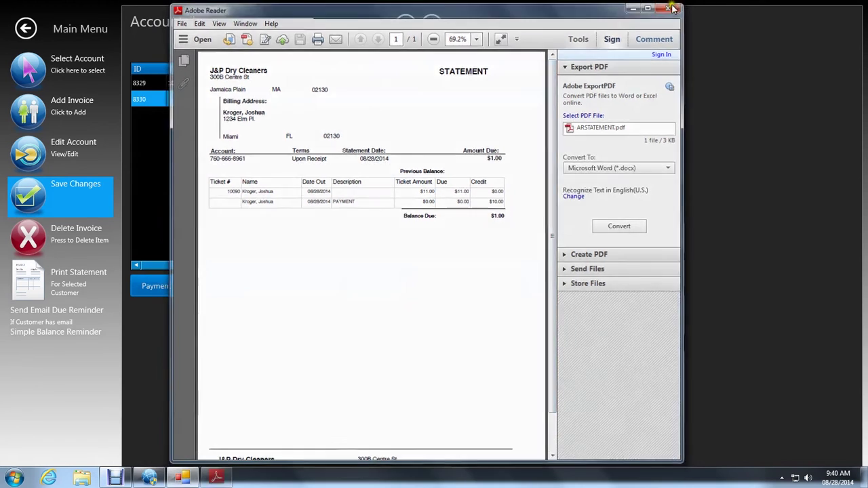
left_click(189, 474)
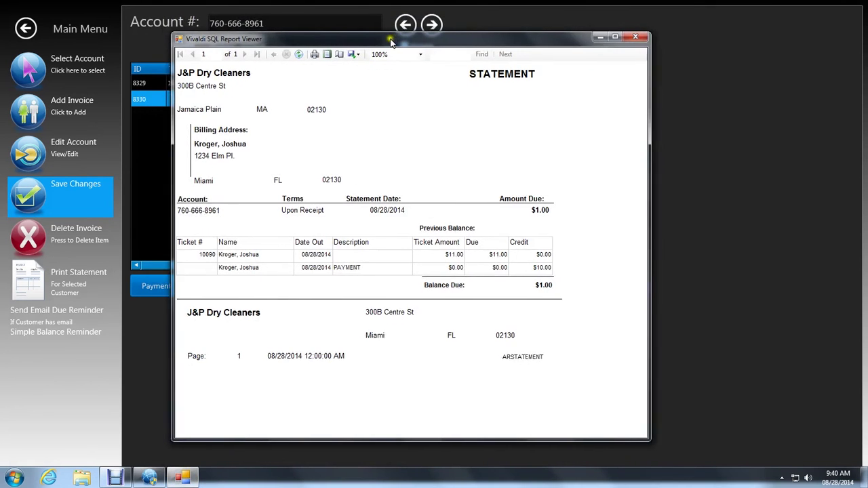
Close the statement viewer, save the account changes, and return to the main menu.
left_click(623, 35)
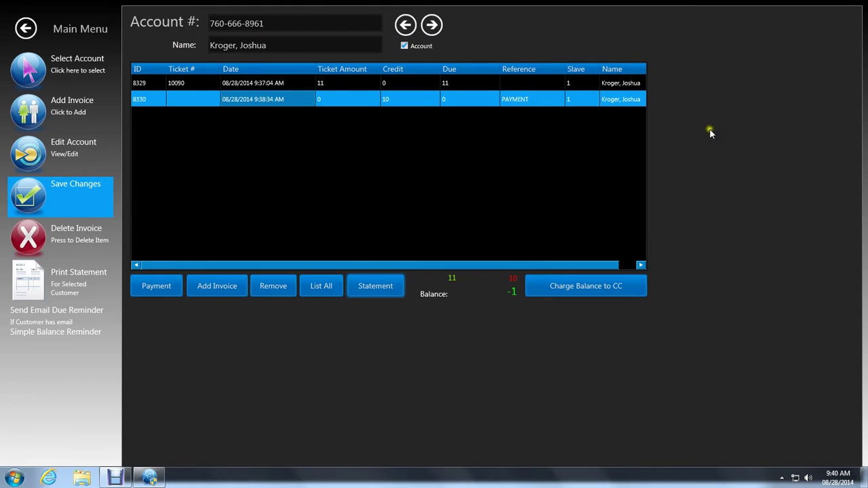
left_click(24, 202)
left_click(451, 272)
left_click(27, 29)
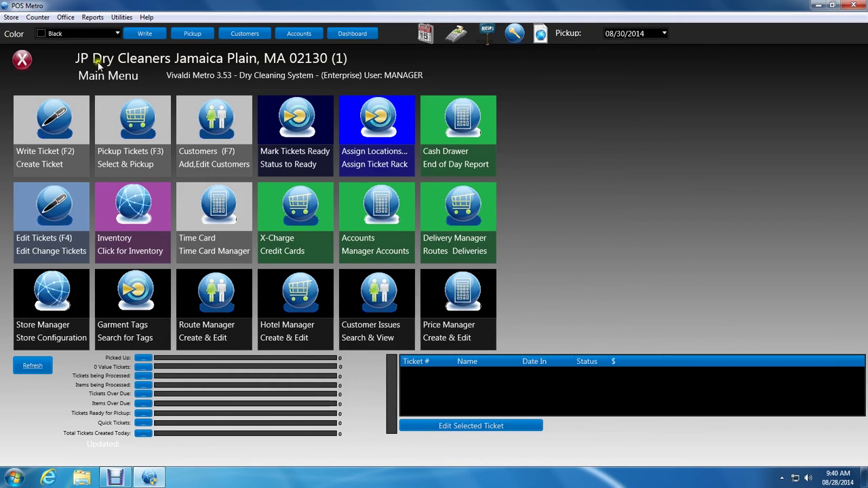
Run Office > Account Receivable > All AR Statements, page through the three-page report, and close it.
left_click(69, 18)
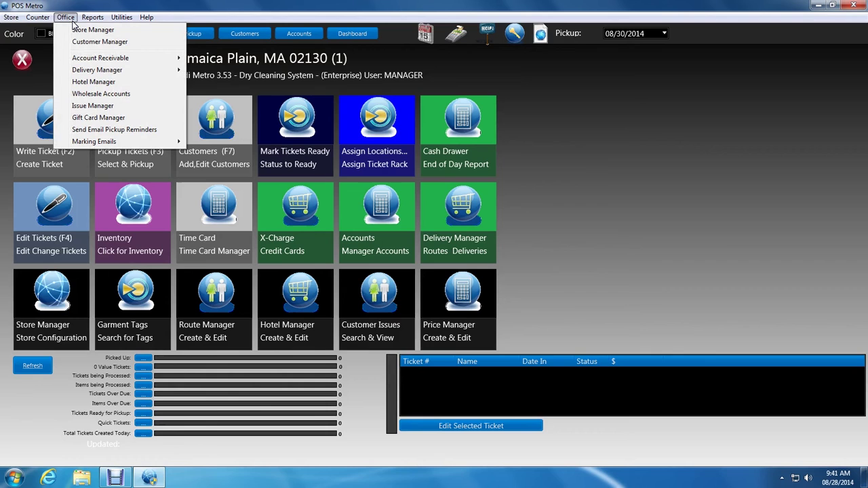
mouse_move(76, 59)
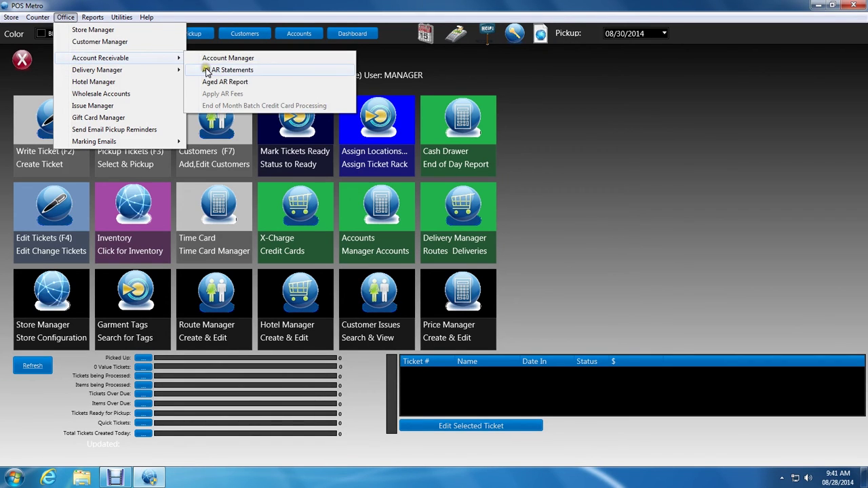
left_click(208, 71)
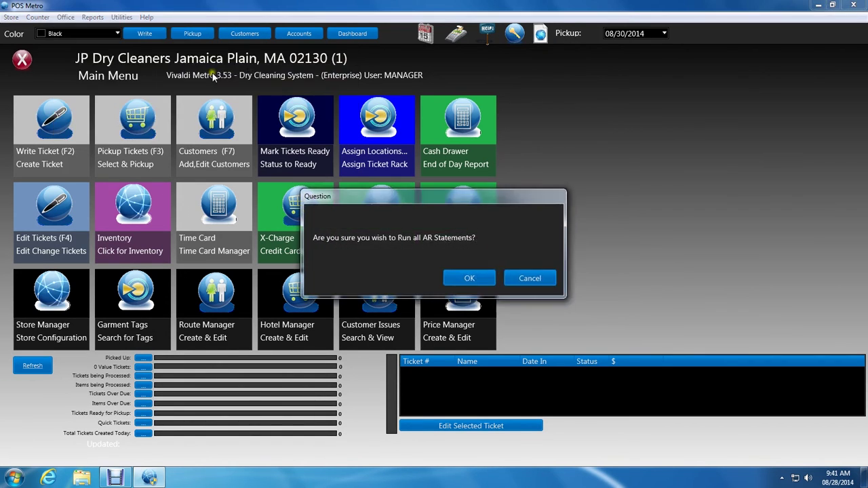
left_click(467, 278)
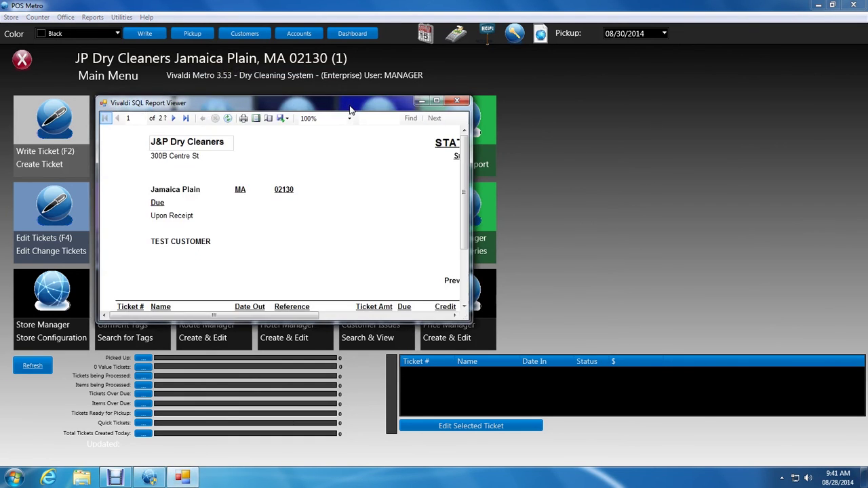
left_click_drag(349, 111, 345, 47)
left_click_drag(474, 289, 627, 453)
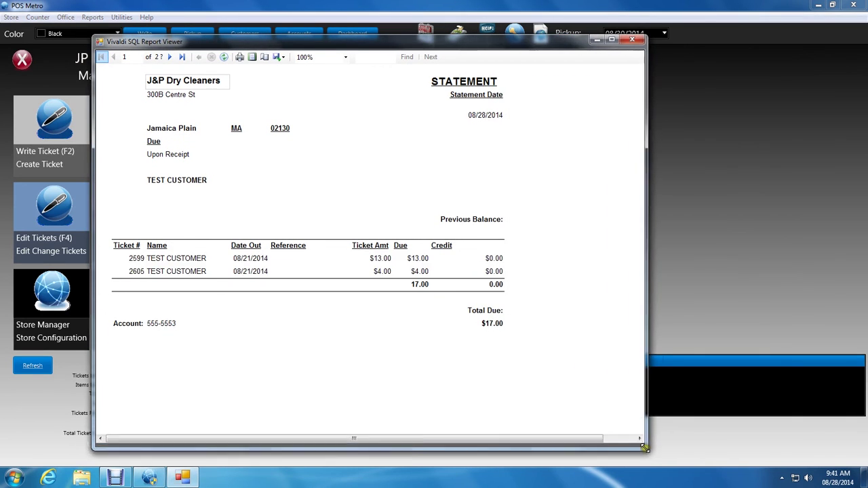
left_click(170, 57)
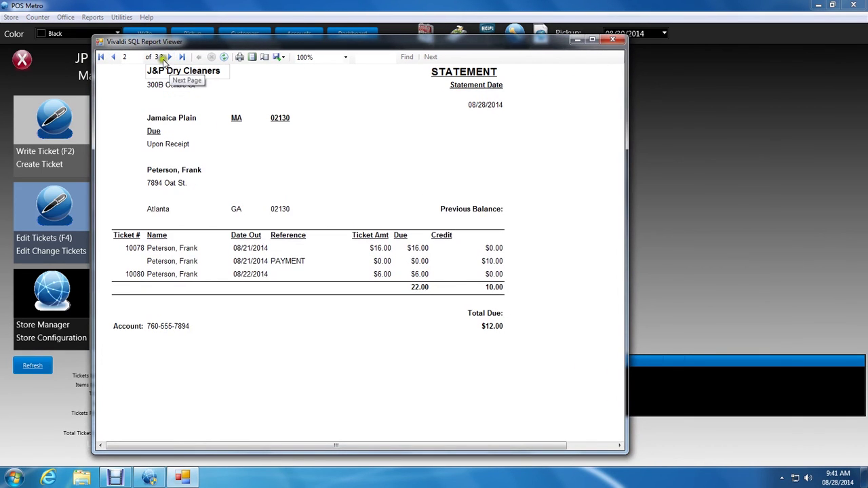
left_click(113, 57)
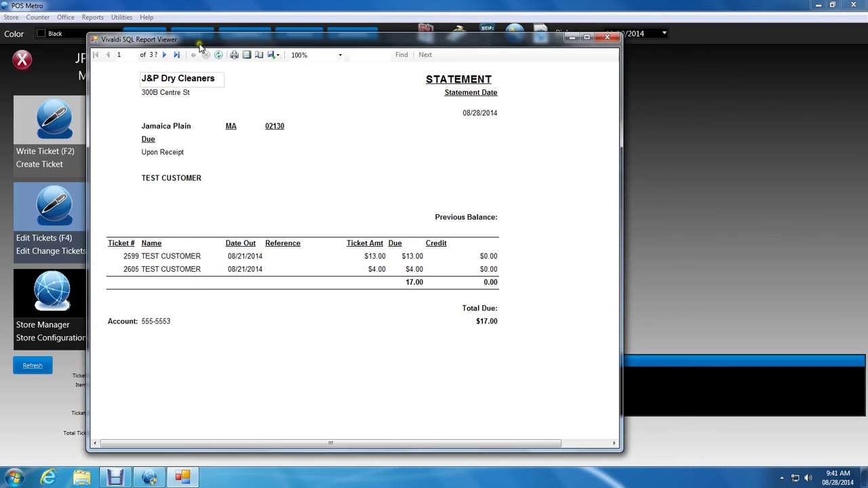
left_click(613, 40)
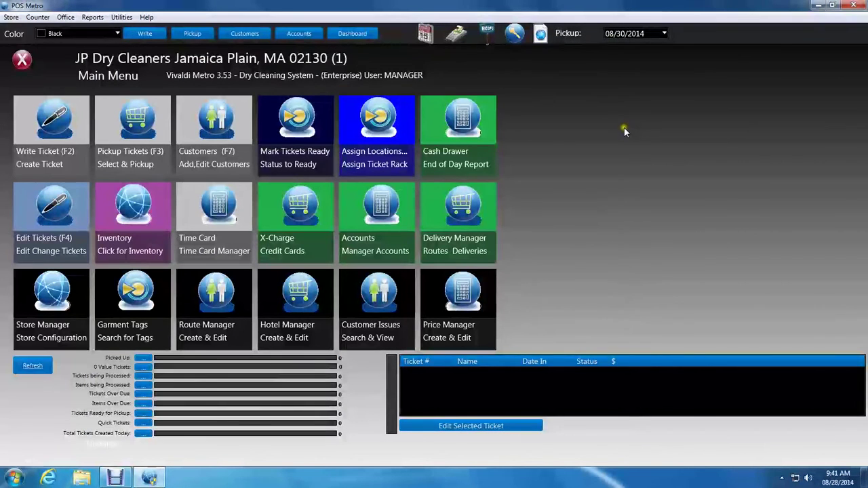